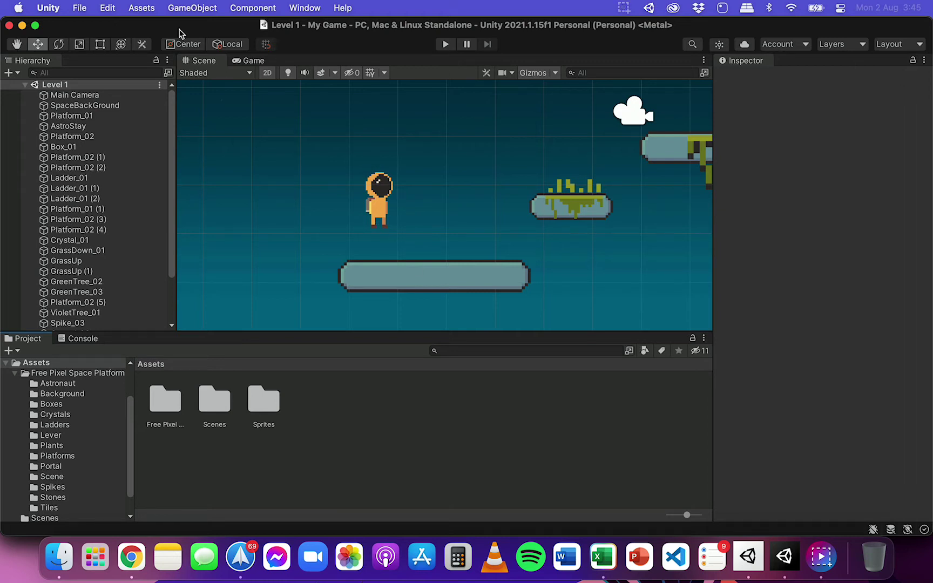
Browse the Assets menu's creation options, then close it without creating anything.
{"action": "left_click", "coordinate": [141, 7]}
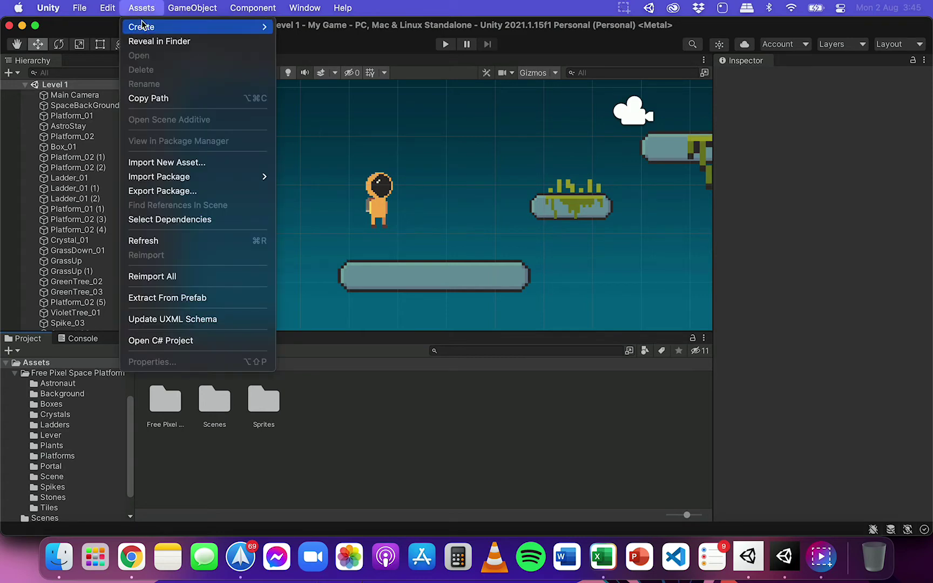
{"action": "mouse_move", "coordinate": [143, 27]}
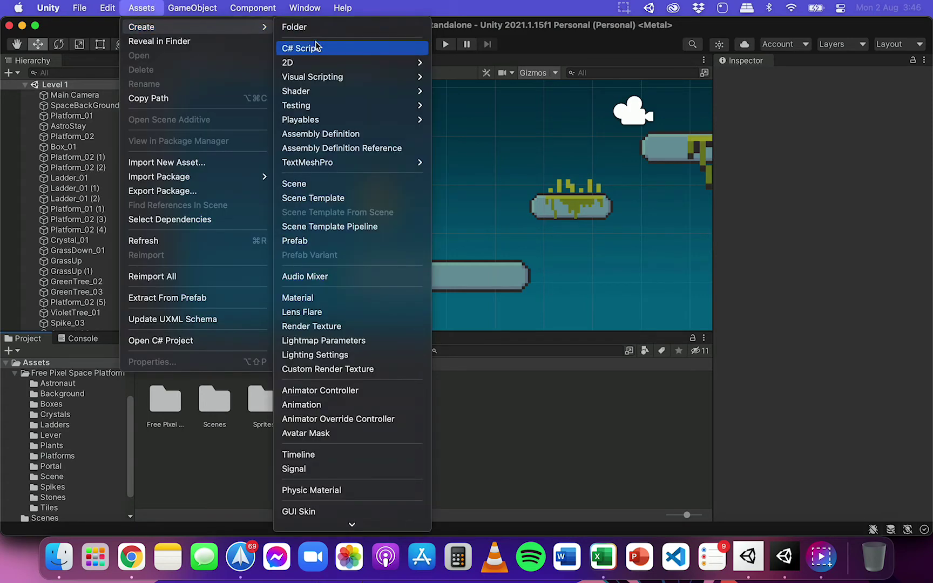
{"action": "mouse_move", "coordinate": [322, 66]}
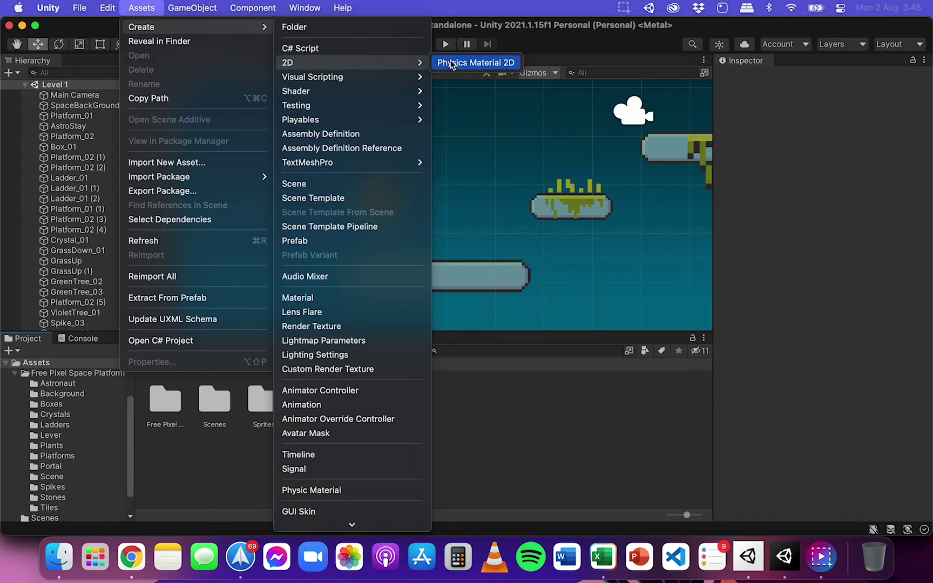
{"action": "left_click", "coordinate": [462, 422]}
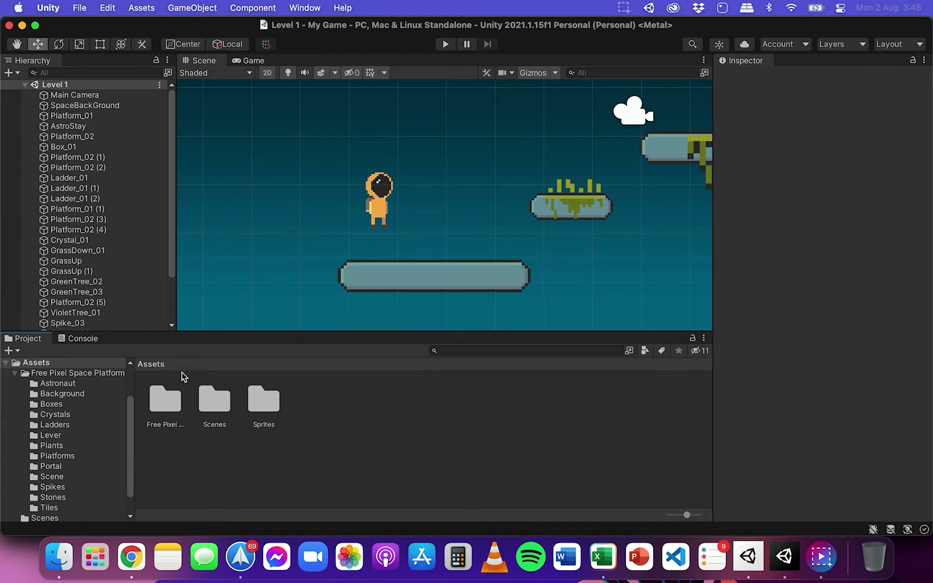
From the Assets folder's context menu, reveal Create > 2D > Physics Material 2D.
{"action": "left_click", "coordinate": [324, 425]}
{"action": "right_click", "coordinate": [324, 424]}
{"action": "mouse_move", "coordinate": [374, 191]}
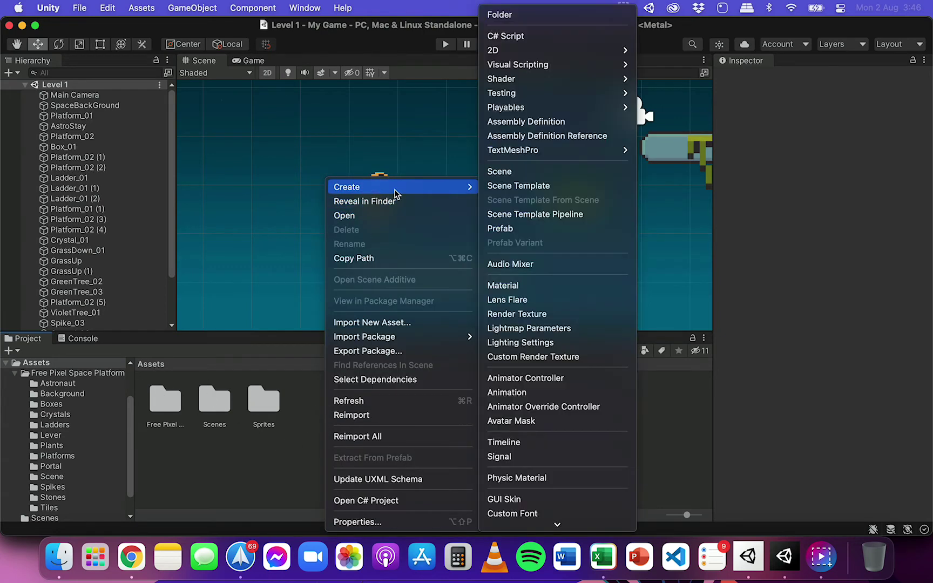
{"action": "mouse_move", "coordinate": [557, 52]}
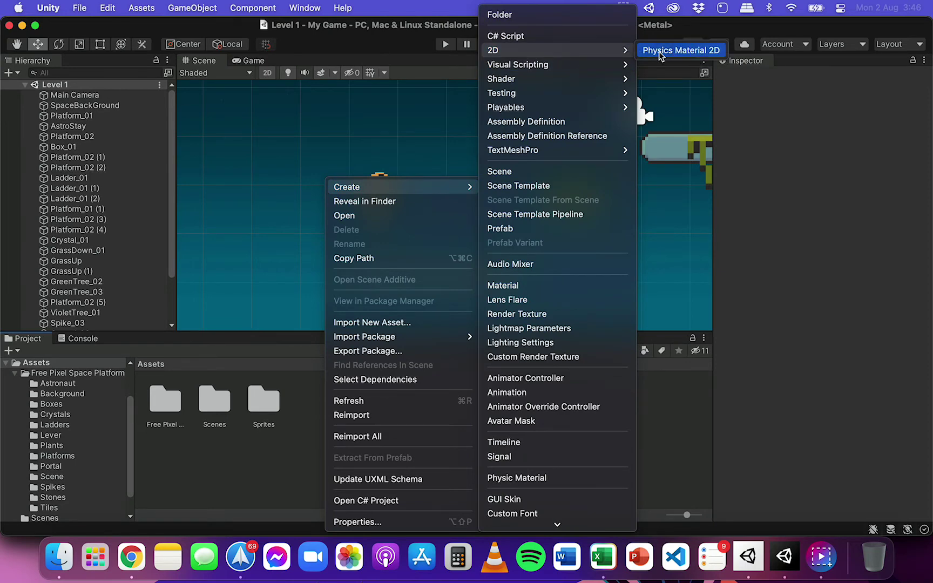
Create a Physics Material 2D asset named 'Bouncy' in the Assets folder.
{"action": "left_click", "coordinate": [672, 54]}
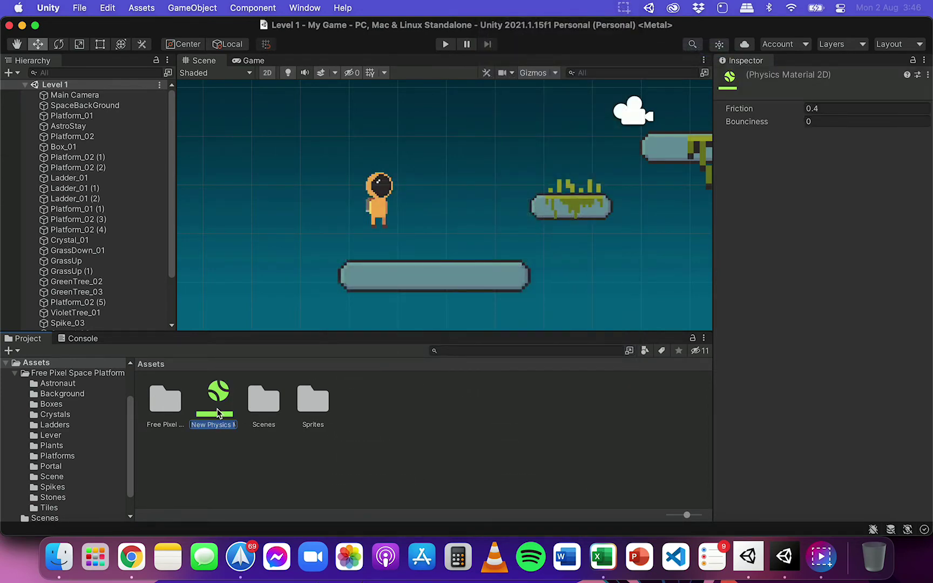
{"action": "type", "text": "Bouncy"}
{"action": "key", "text": "Return"}
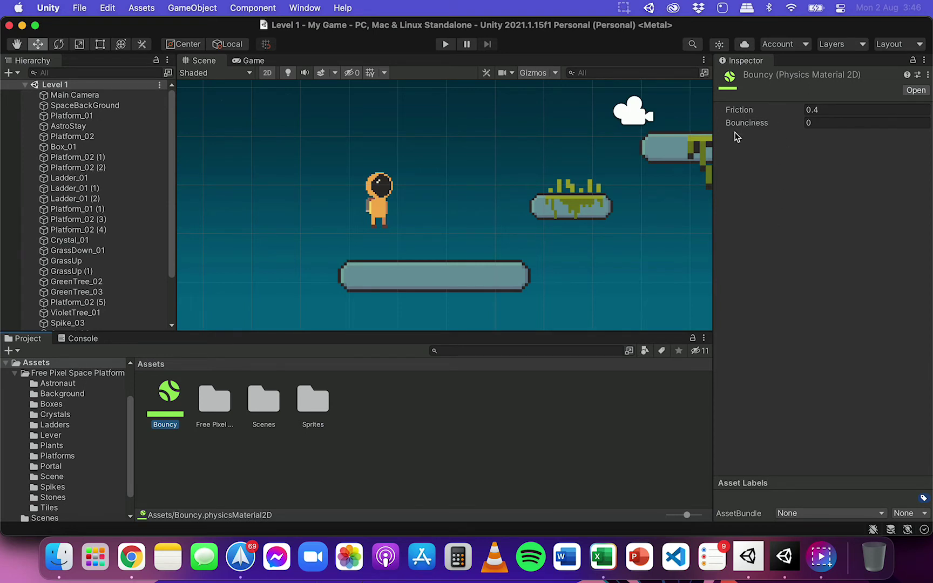
Set the Bouncy material's Bounciness to 0.5, leaving Friction at 0.4.
{"action": "left_click", "coordinate": [811, 122]}
{"action": "left_click", "coordinate": [813, 110]}
{"action": "left_click", "coordinate": [769, 110]}
{"action": "left_click", "coordinate": [814, 111]}
{"action": "left_click", "coordinate": [825, 141]}
{"action": "left_click", "coordinate": [809, 108]}
{"action": "left_click", "coordinate": [810, 122]}
{"action": "left_click", "coordinate": [823, 121]}
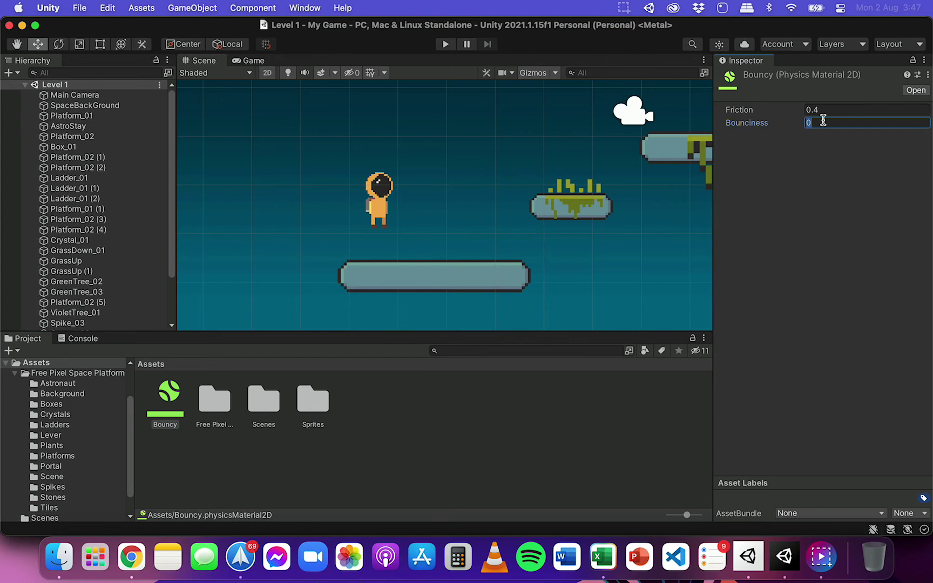
{"action": "type", "text": "0.5"}
{"action": "left_click", "coordinate": [174, 393]}
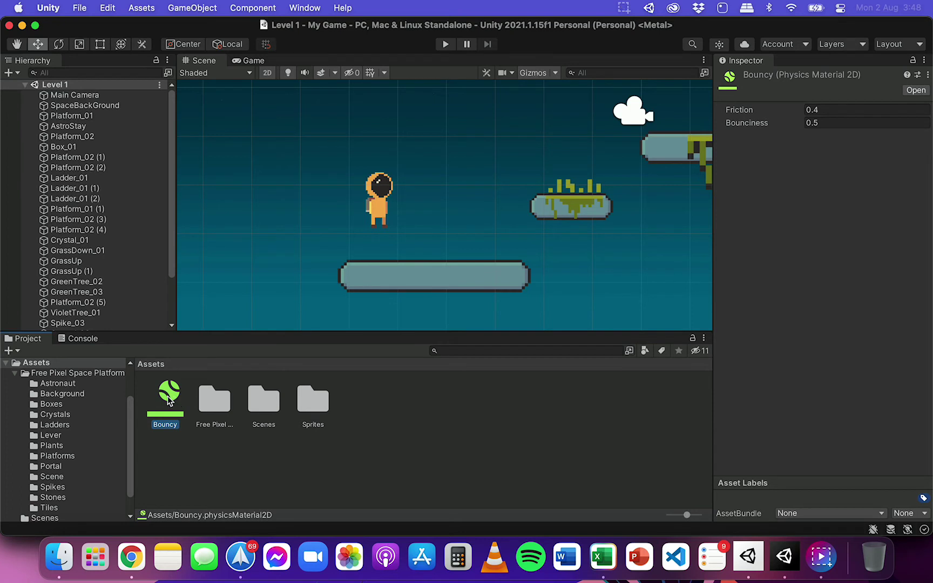
{"action": "left_click_drag", "start_coordinate": [175, 396], "coordinate": [68, 131]}
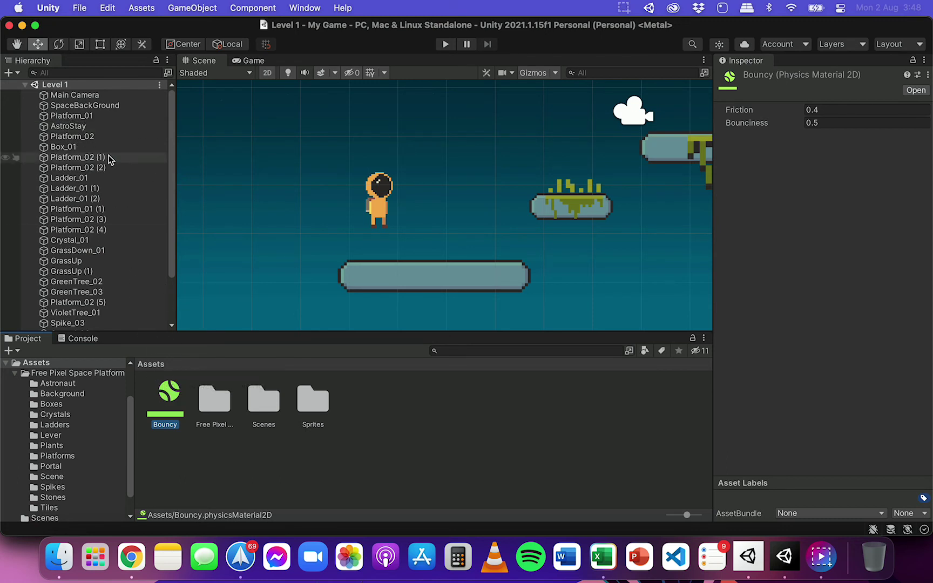
Drag Bouncy into the AstroStay astronaut's Rigidbody 2D Material field.
{"action": "left_click", "coordinate": [118, 128]}
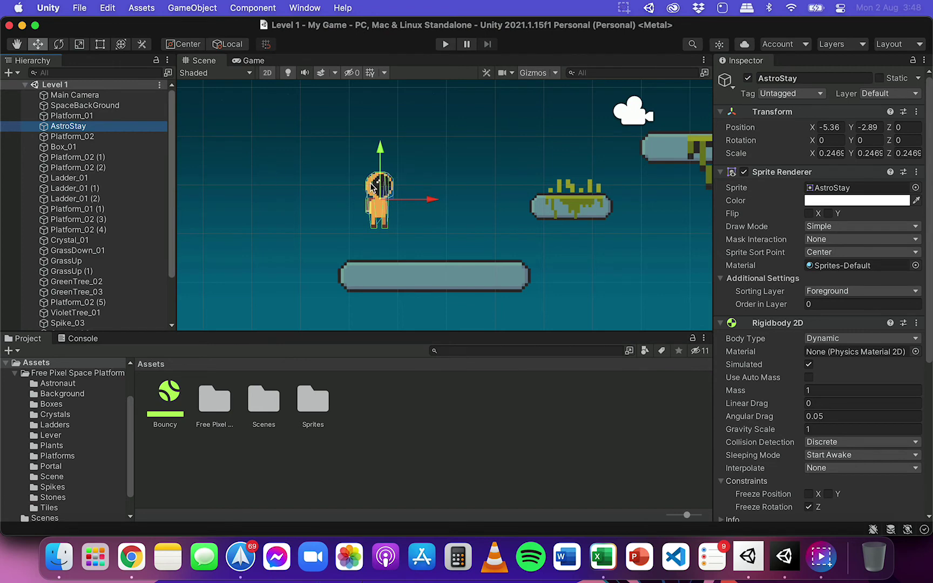
{"action": "scroll", "coordinate": [775, 307], "scroll_direction": "down", "scroll_amount": 5}
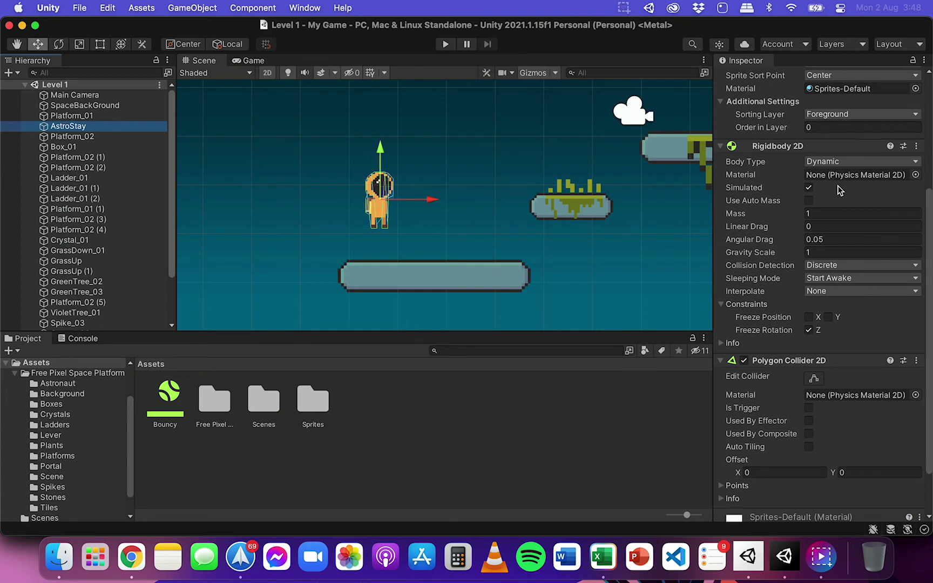
{"action": "left_click", "coordinate": [840, 189]}
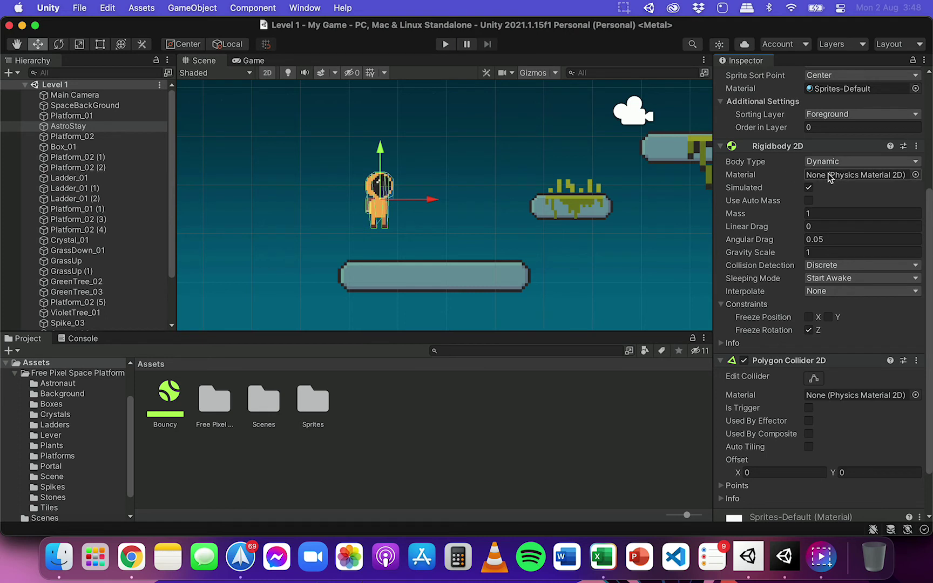
{"action": "left_click_drag", "start_coordinate": [176, 397], "coordinate": [824, 178]}
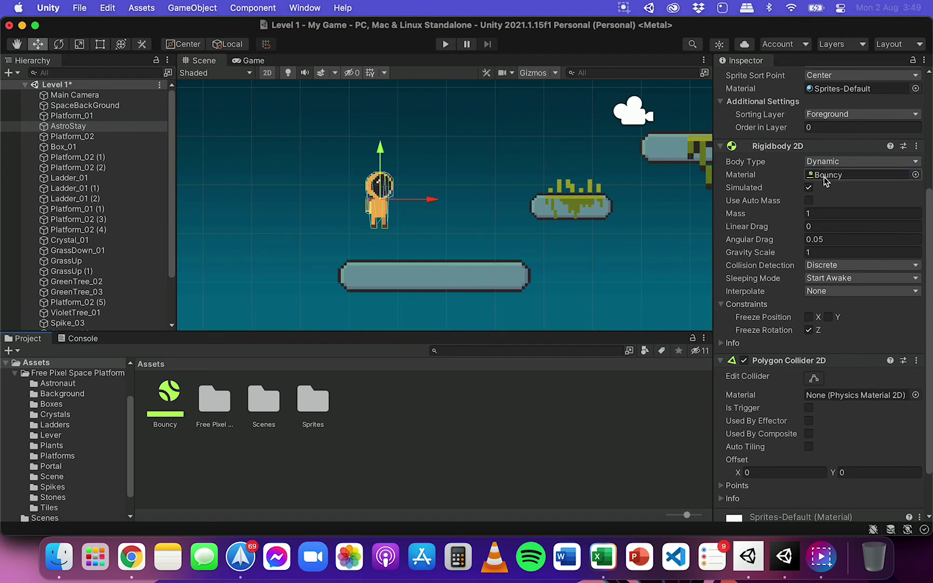
Test the bounce in play mode, then raise Bouncy's Bounciness to 1.
{"action": "left_click", "coordinate": [447, 45]}
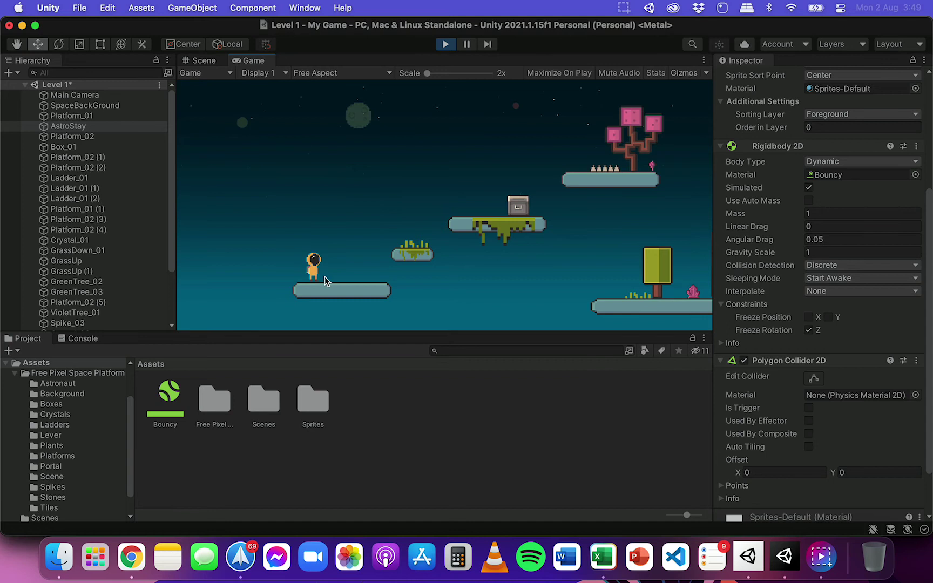
{"action": "left_click", "coordinate": [445, 45]}
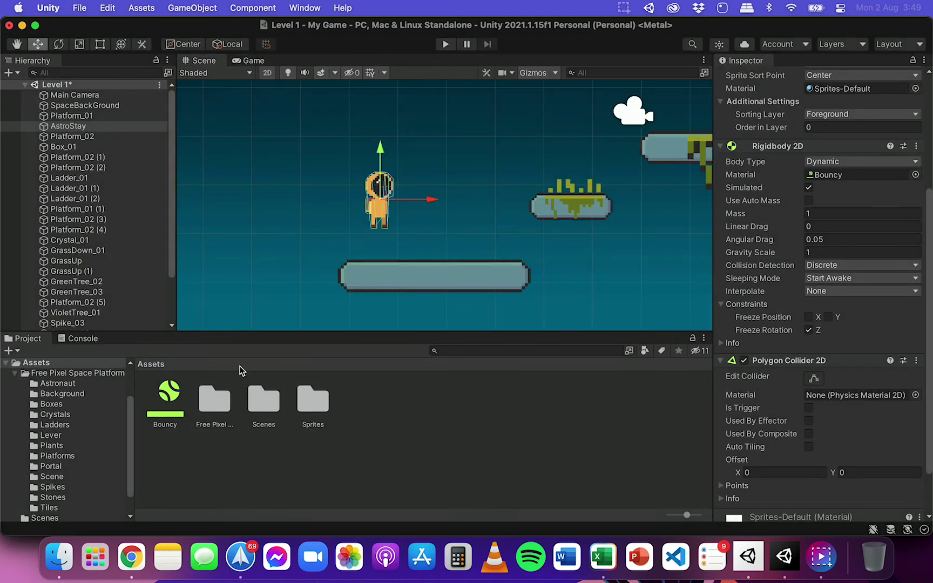
{"action": "left_click", "coordinate": [171, 401]}
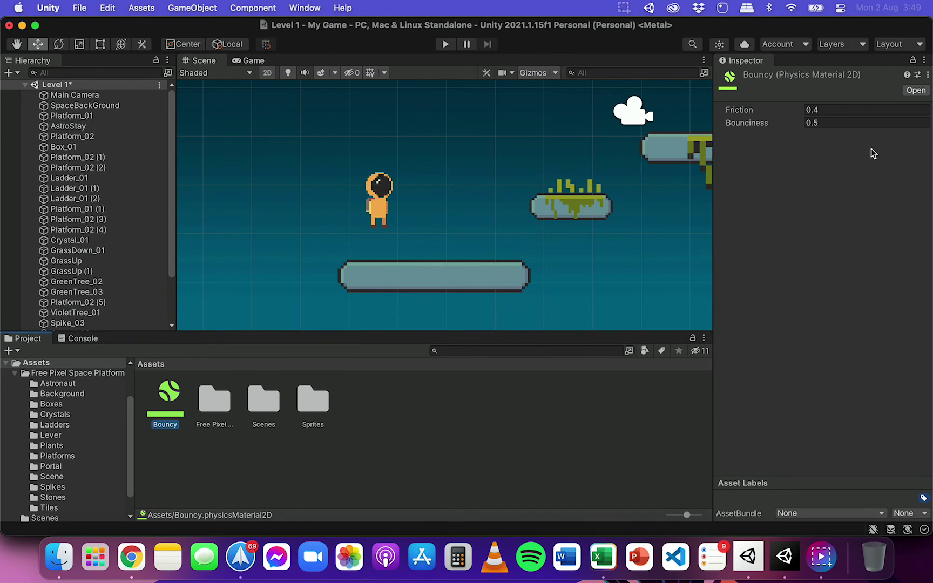
{"action": "left_click", "coordinate": [821, 122]}
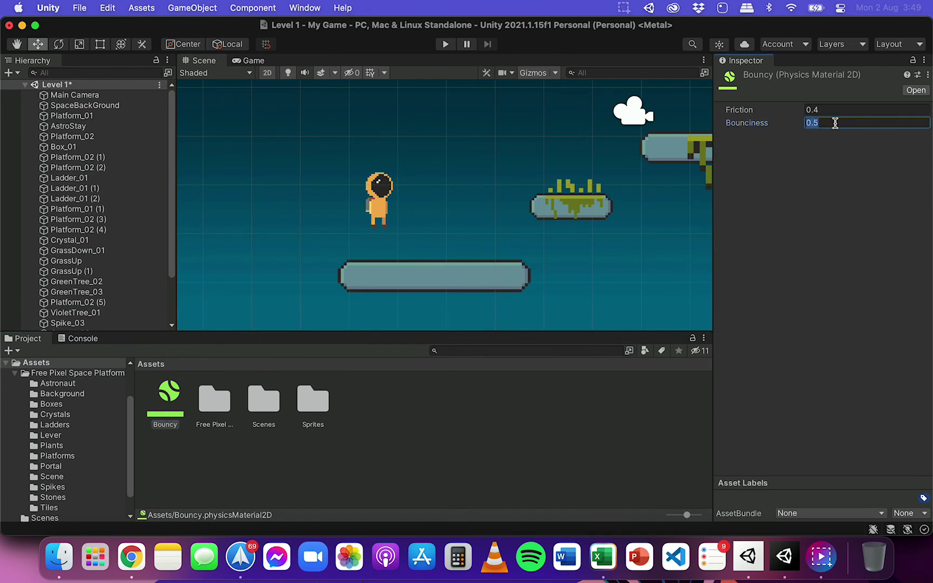
{"action": "type", "text": "1"}
{"action": "left_click", "coordinate": [165, 402]}
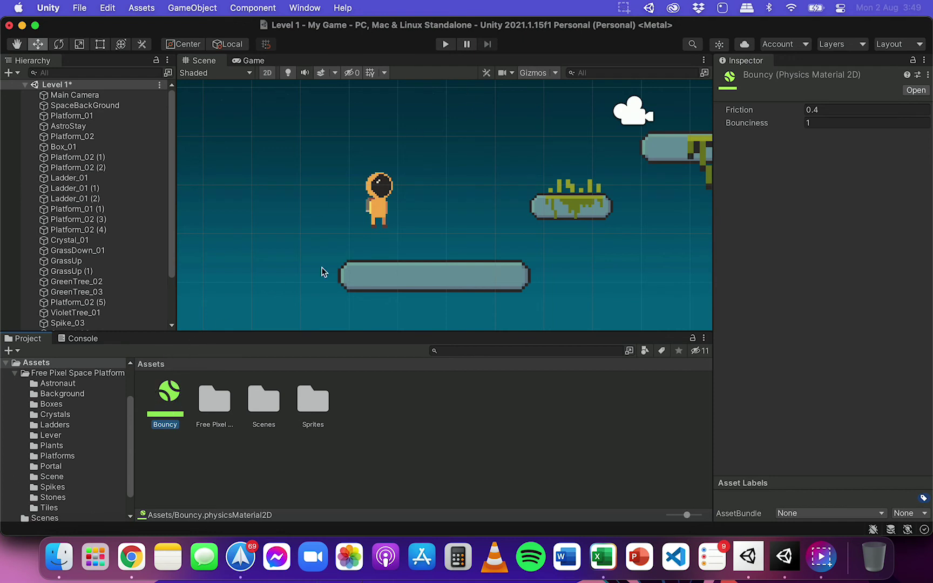
{"action": "left_click", "coordinate": [447, 45]}
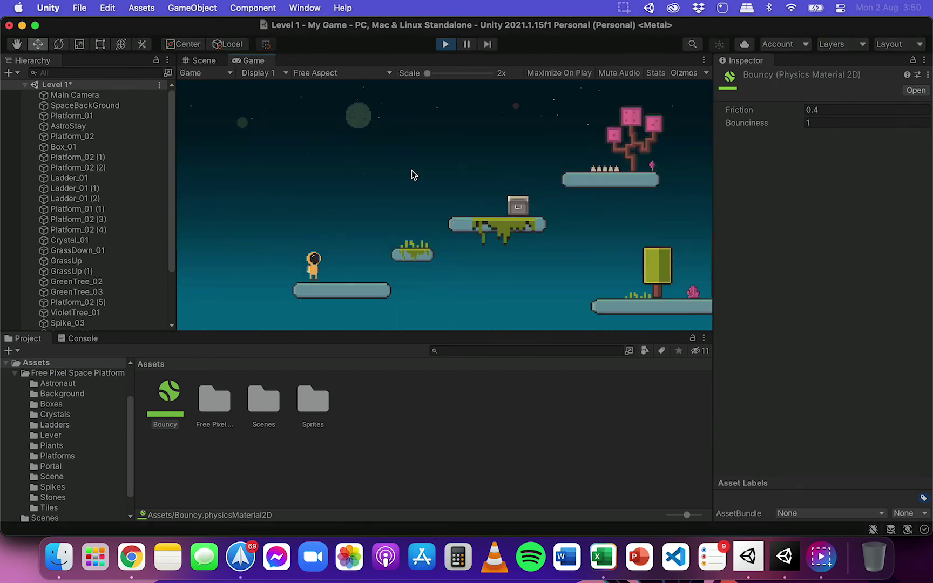
{"action": "left_click", "coordinate": [448, 43]}
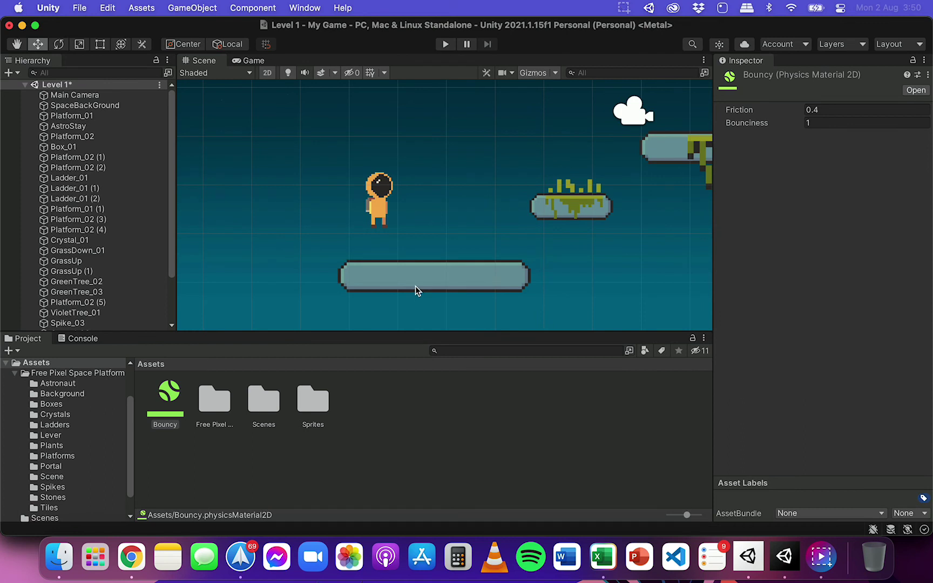
{"action": "left_click", "coordinate": [169, 396]}
{"action": "scroll", "coordinate": [563, 189], "scroll_direction": "down", "scroll_amount": 3}
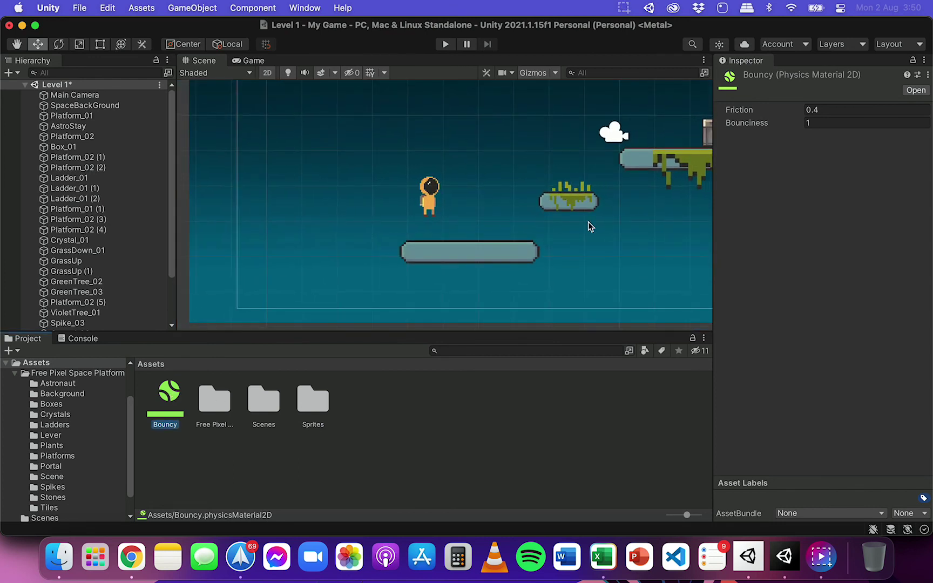
{"action": "middle_click_drag", "start_coordinate": [590, 227], "coordinate": [427, 297]}
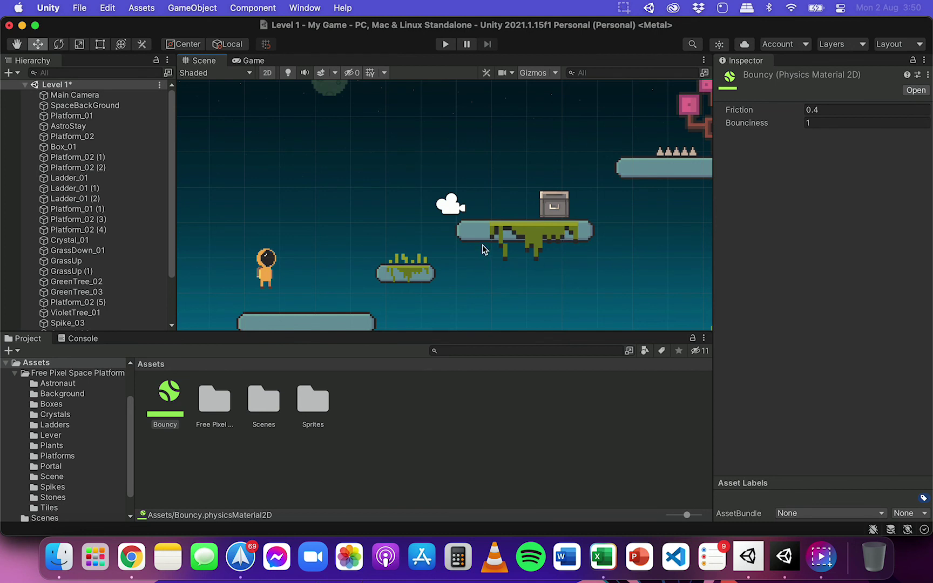
{"action": "middle_click_drag", "start_coordinate": [433, 275], "coordinate": [473, 223]}
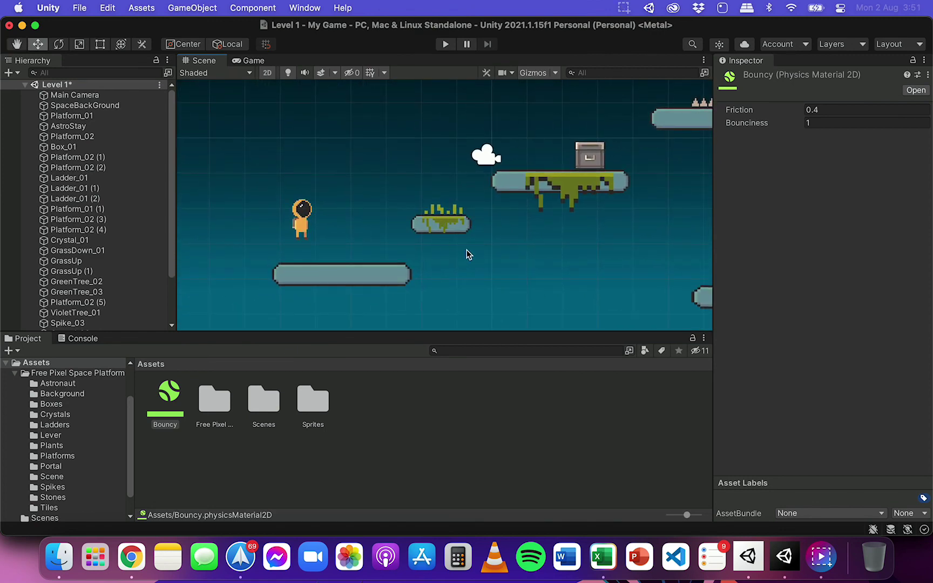
{"action": "scroll", "coordinate": [468, 254], "scroll_direction": "down", "scroll_amount": 2}
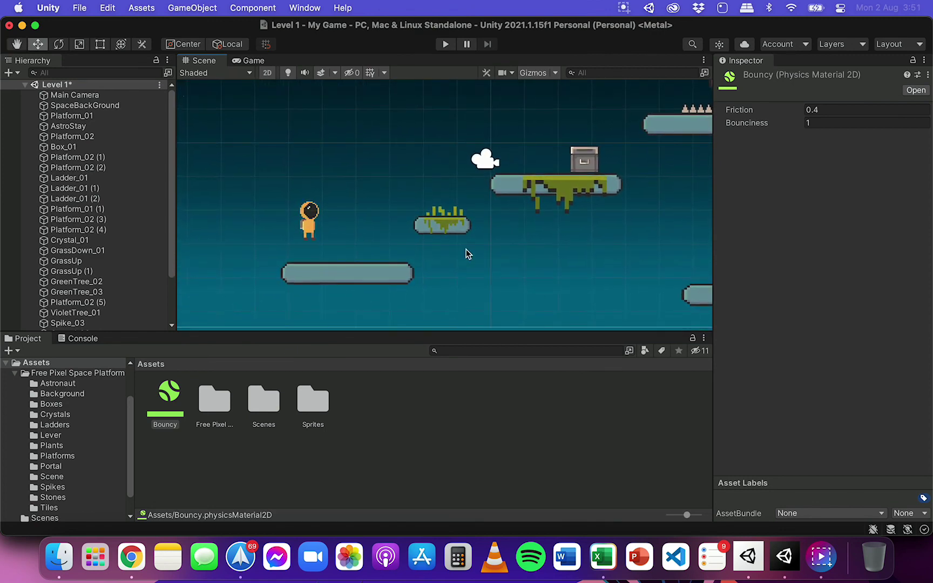
{"action": "left_click", "coordinate": [19, 44]}
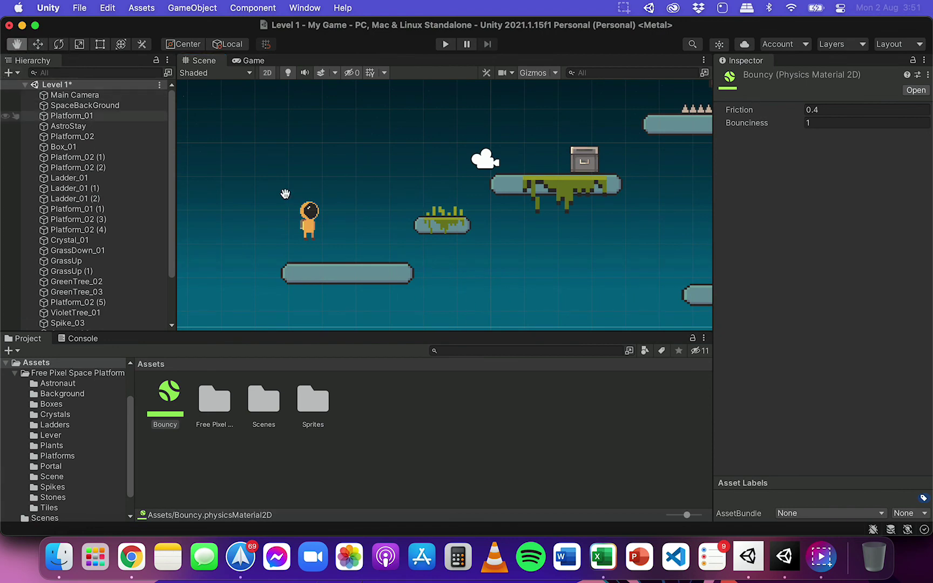
{"action": "mouse_move", "coordinate": [331, 215]}
{"action": "left_mouse_down"}
{"action": "mouse_move", "coordinate": [386, 207]}
{"action": "mouse_move", "coordinate": [329, 205]}
{"action": "left_mouse_up"}
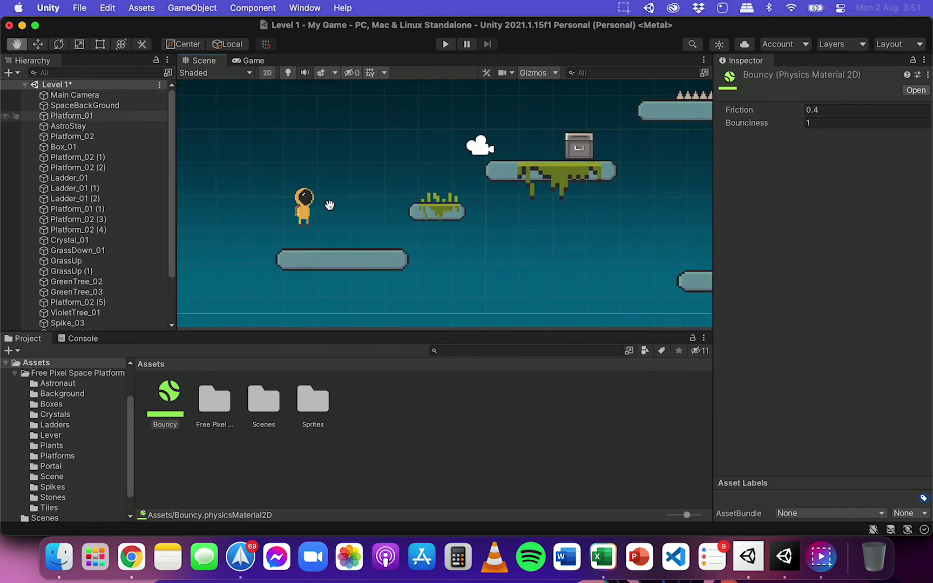
{"action": "left_click", "coordinate": [38, 45]}
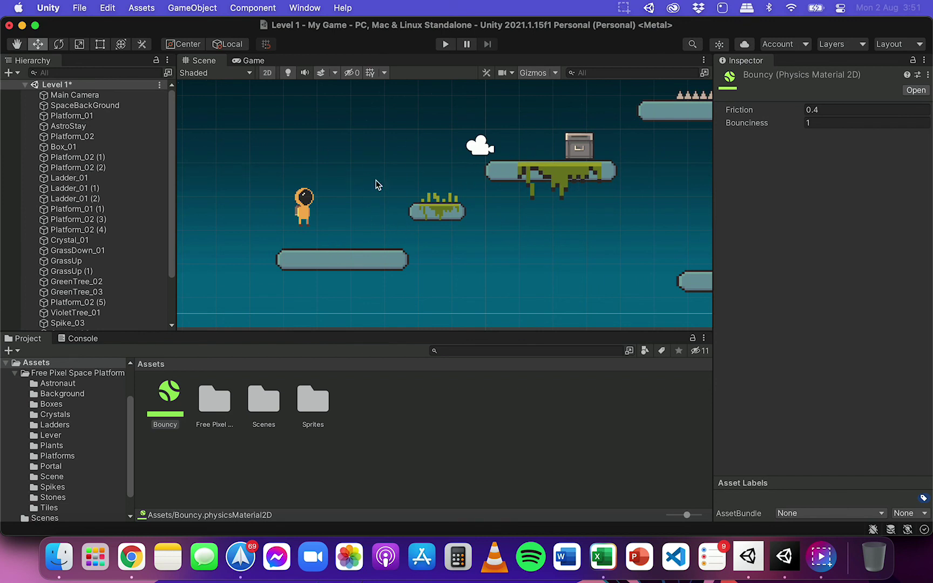
{"action": "key", "text": "q"}
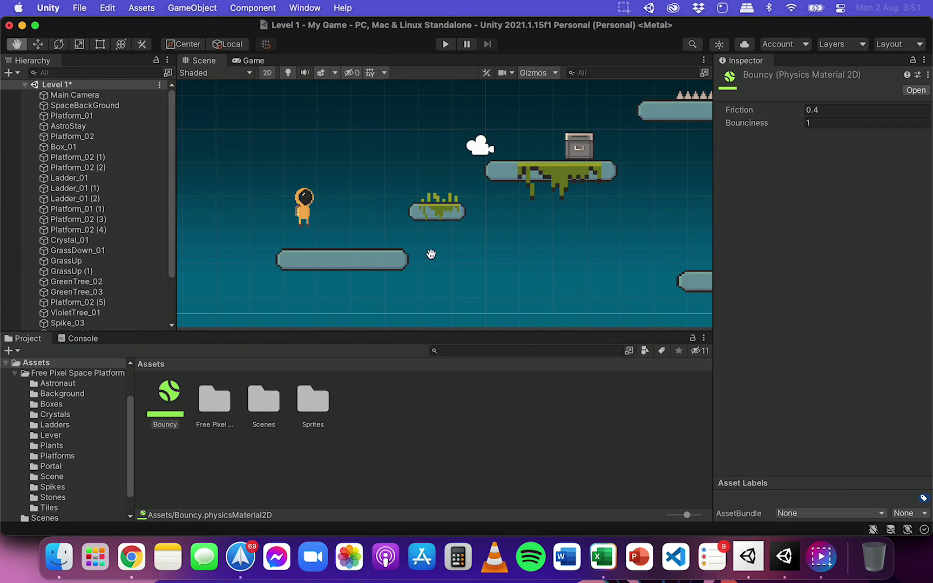
{"action": "left_click_drag", "start_coordinate": [440, 265], "coordinate": [396, 284]}
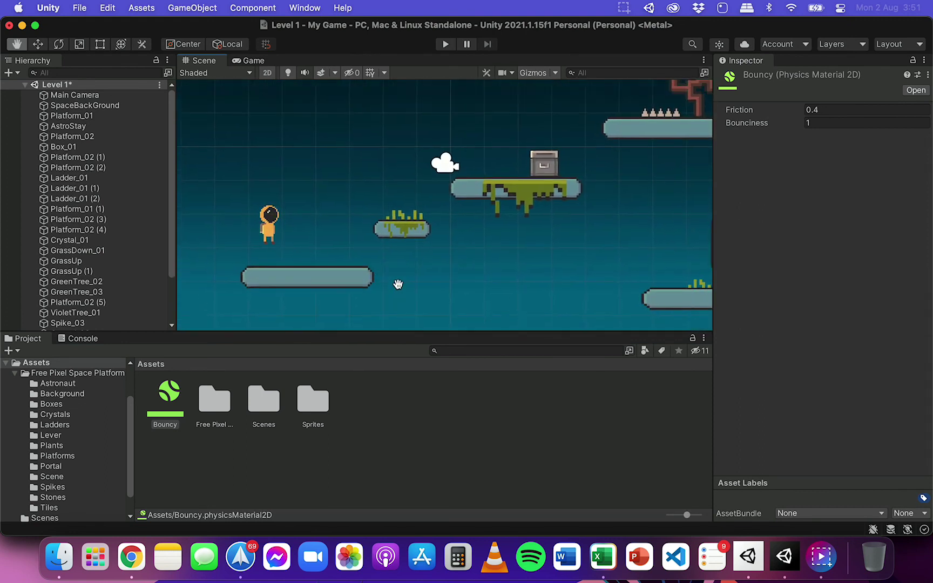
{"action": "left_click_drag", "start_coordinate": [379, 204], "coordinate": [454, 205]}
{"action": "key", "text": "w"}
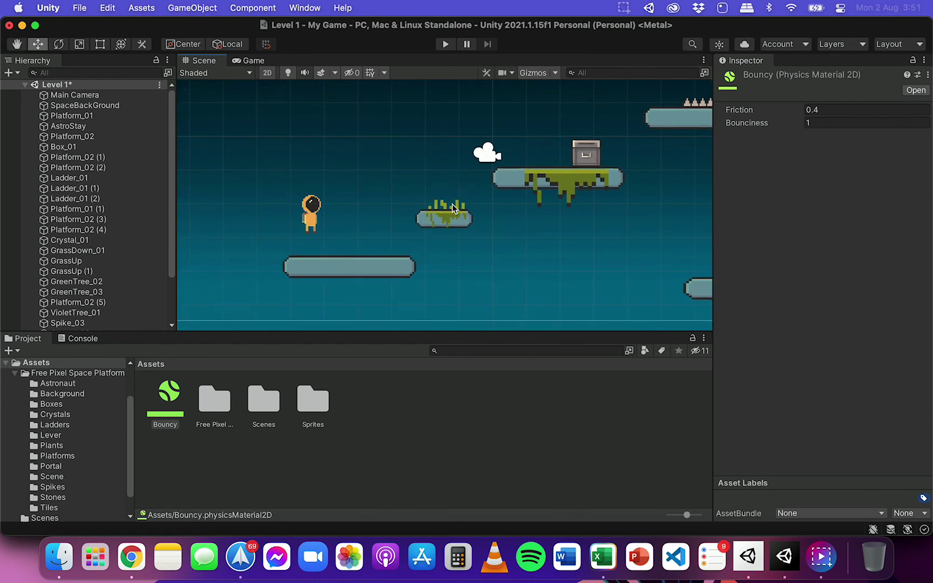
{"action": "scroll", "coordinate": [452, 205], "scroll_direction": "down", "scroll_amount": 1}
{"action": "scroll", "coordinate": [451, 205], "scroll_direction": "up", "scroll_amount": 2}
{"action": "scroll", "coordinate": [451, 205], "scroll_direction": "down", "scroll_amount": 2}
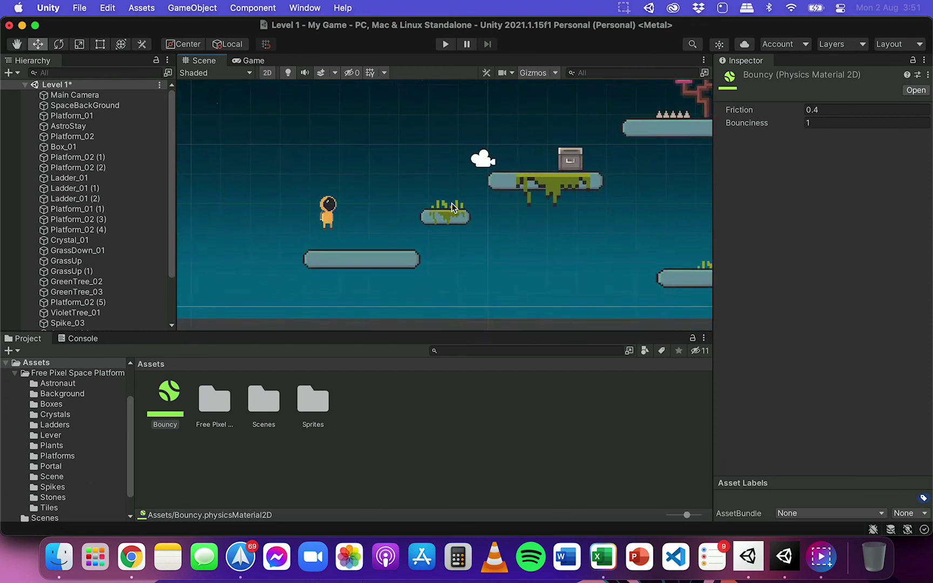
{"action": "scroll", "coordinate": [452, 206], "scroll_direction": "up", "scroll_amount": 1}
{"action": "scroll", "coordinate": [452, 205], "scroll_direction": "down", "scroll_amount": 1}
{"action": "scroll", "coordinate": [451, 205], "scroll_direction": "up", "scroll_amount": 2}
{"action": "scroll", "coordinate": [452, 205], "scroll_direction": "down", "scroll_amount": 1}
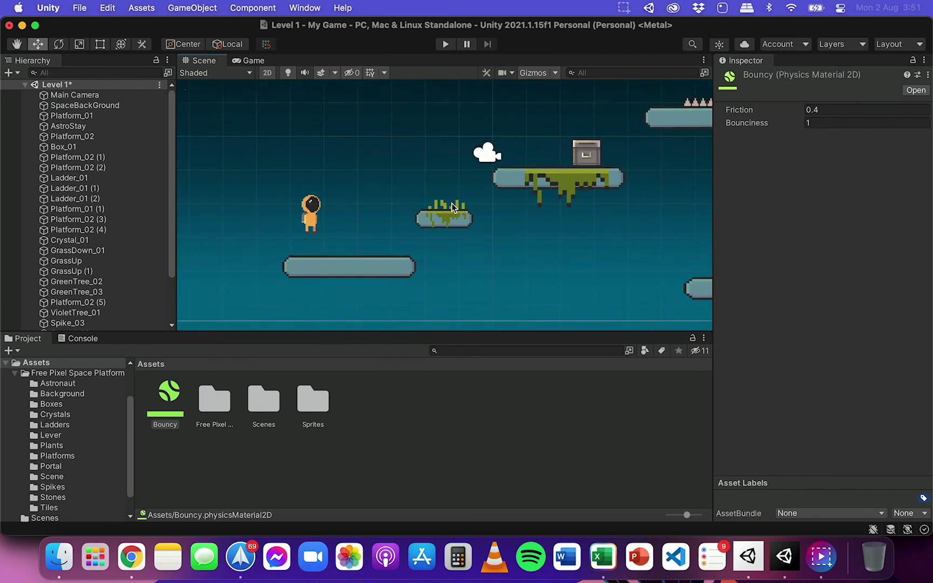
{"action": "scroll", "coordinate": [452, 206], "scroll_direction": "up", "scroll_amount": 1}
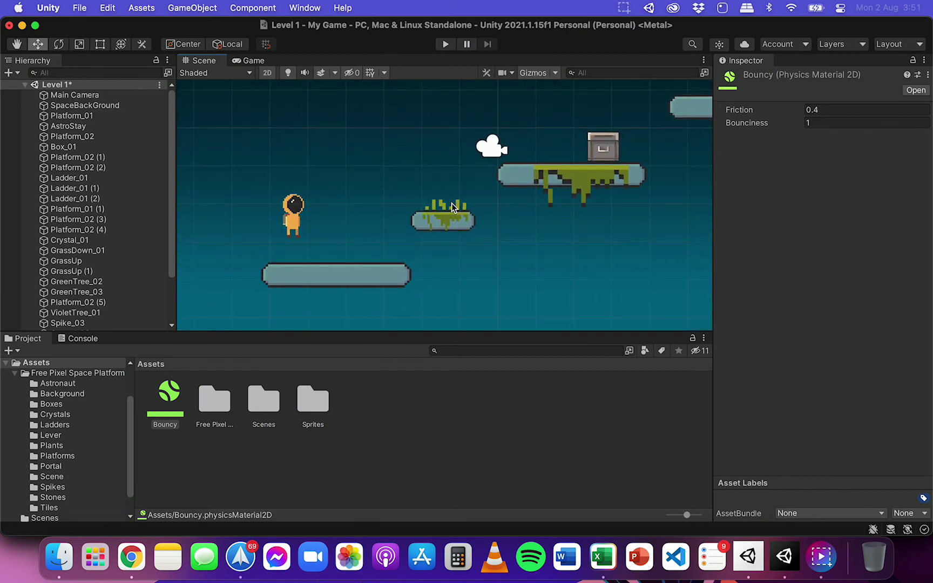